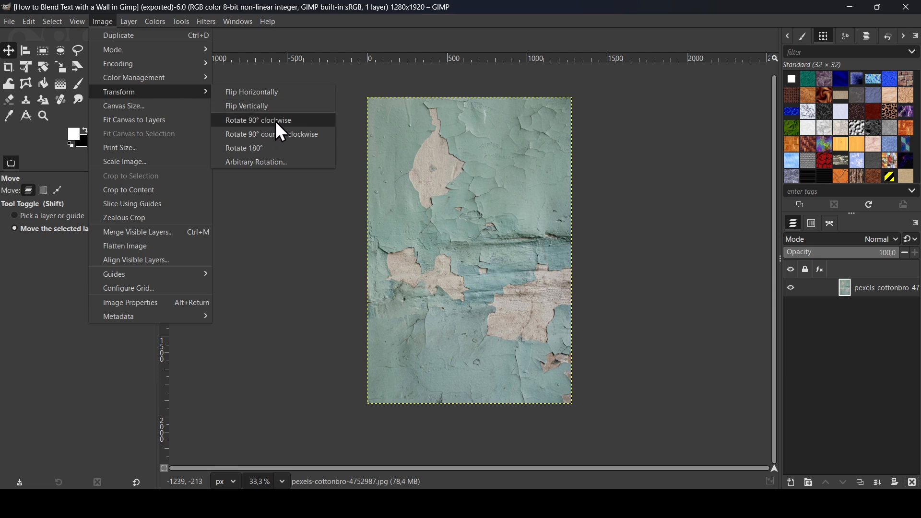
- Rotate the wall photo 90° clockwise into landscape orientation
left_click(276, 121)
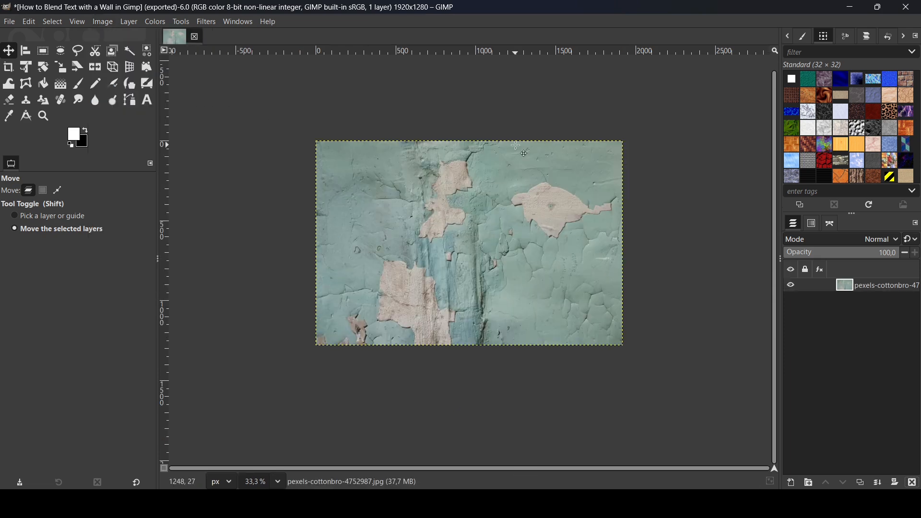
scroll(516, 145, "up", 1)
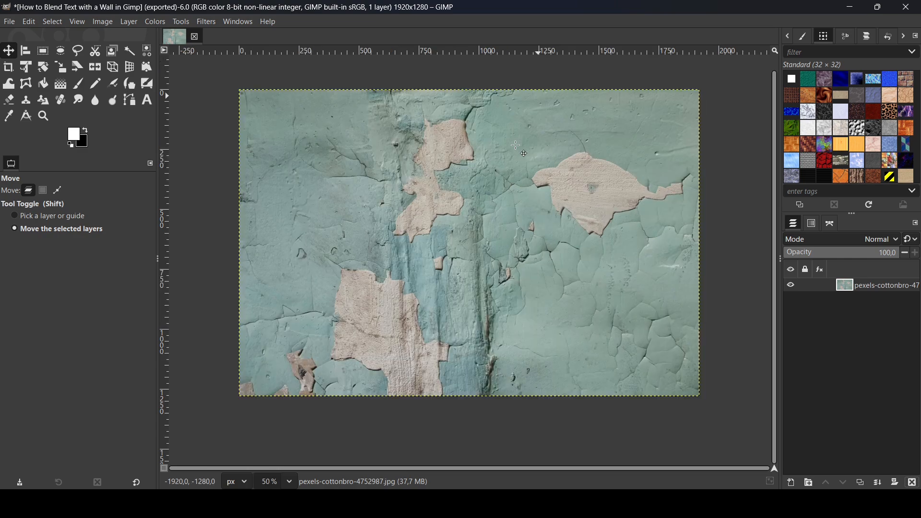
- Add a text layer reading BLEND on the wall photo with the Text tool
left_click(149, 101)
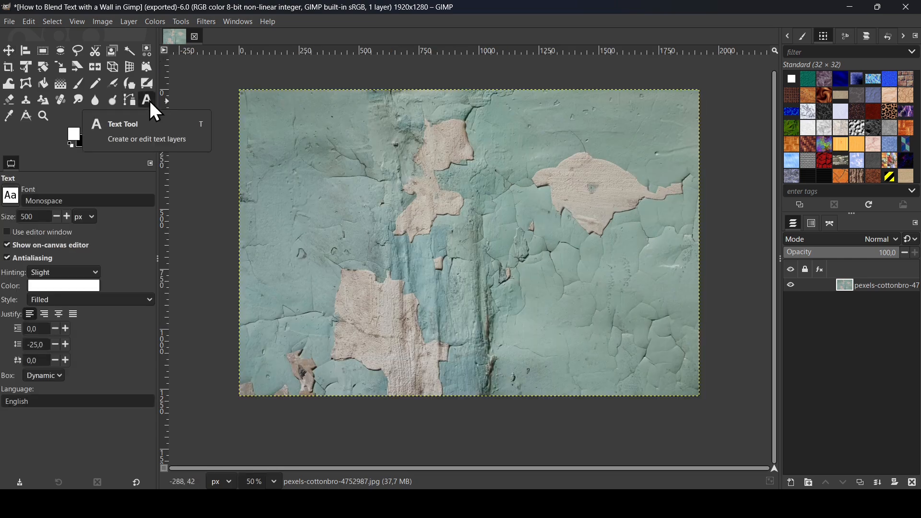
left_click(358, 200)
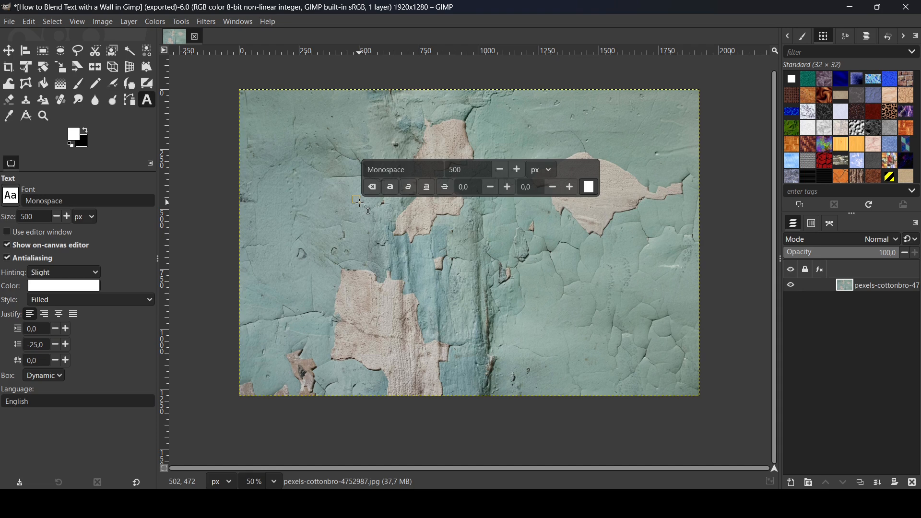
type("BLEND")
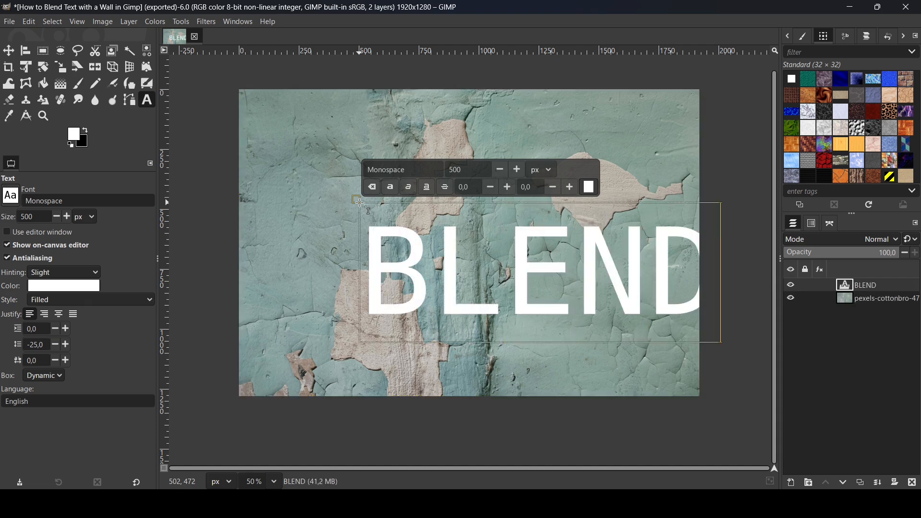
- Select all the BLEND text and make it bold
key("ctrl+a")
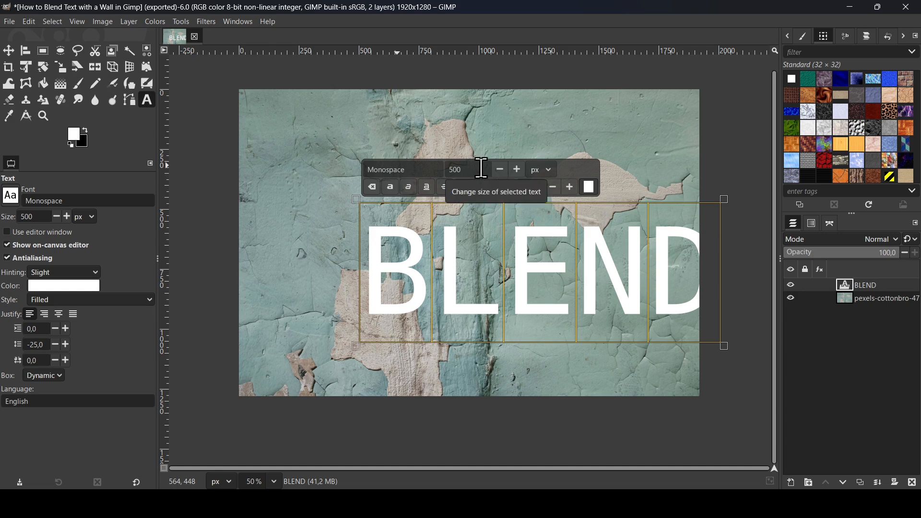
left_click(392, 188)
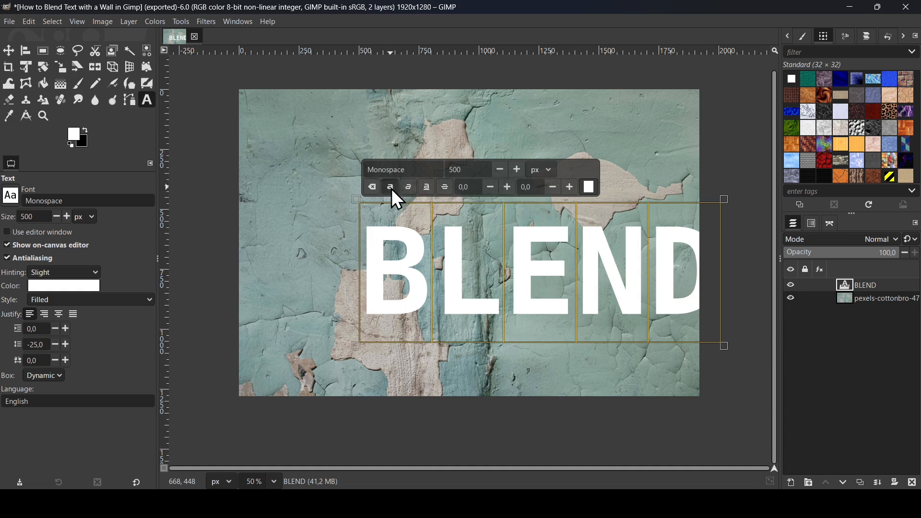
- Center the BLEND text layer horizontally and vertically on the image with the Align tool
left_click(25, 51)
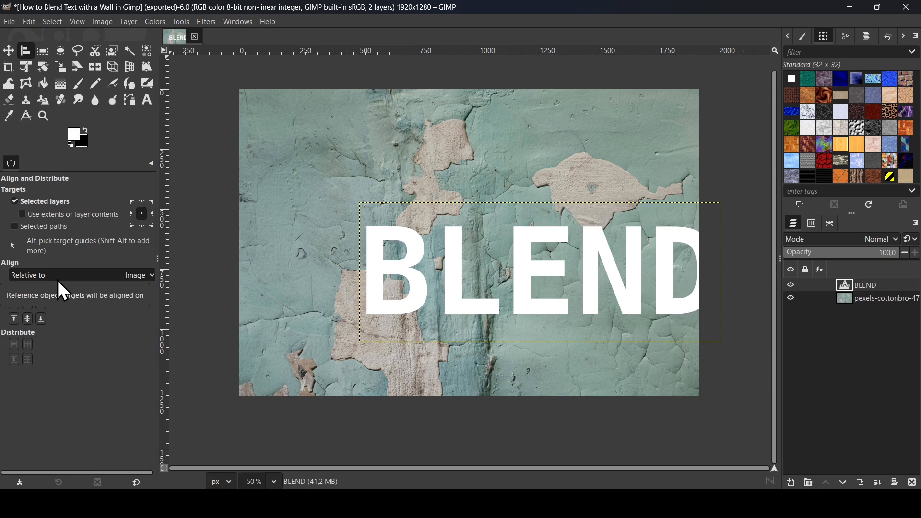
left_click(29, 307)
left_click(25, 316)
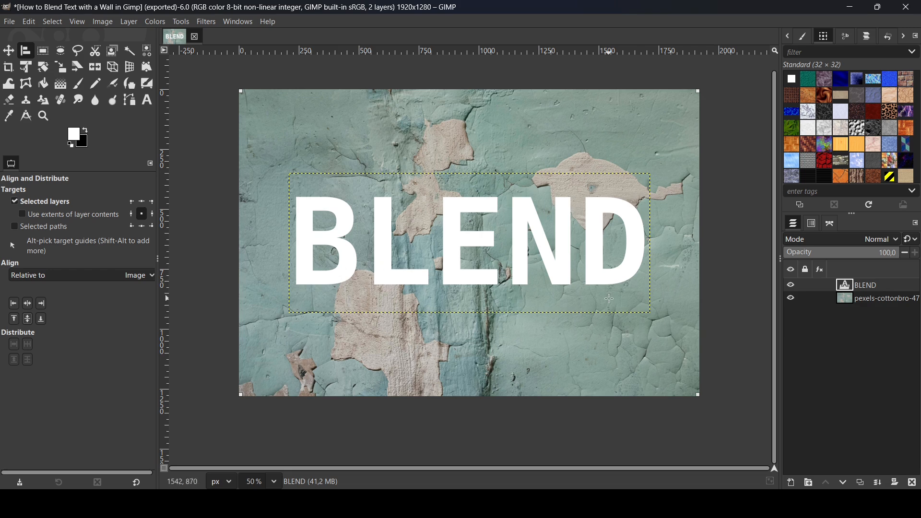
- Duplicate the wall photo layer and move the copy above the BLEND text layer
left_click(862, 298)
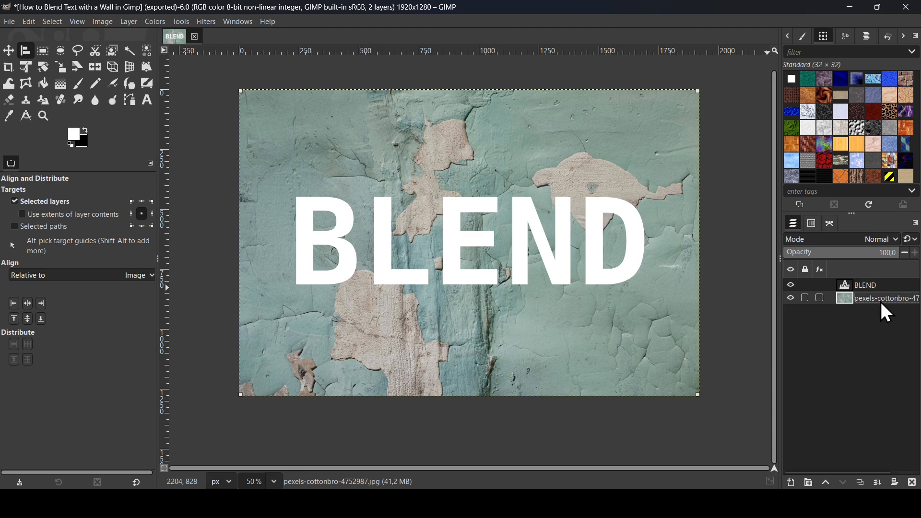
left_click(860, 482)
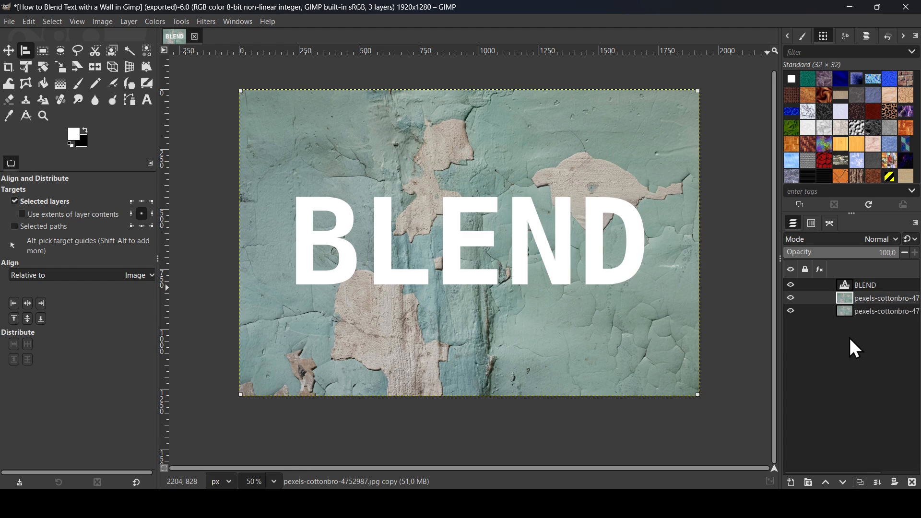
left_click_drag(855, 301, 857, 287)
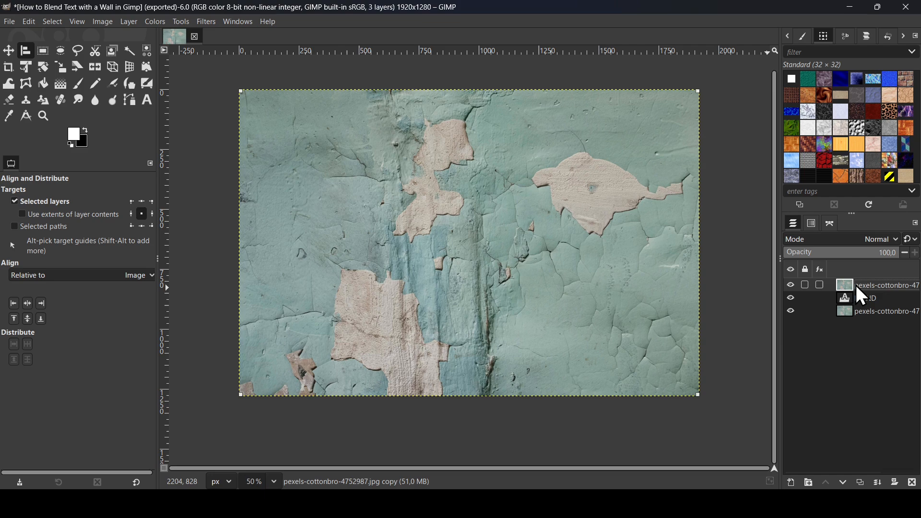
- Set the top photo copy's layer mode to LCh Lightness
left_click(837, 240)
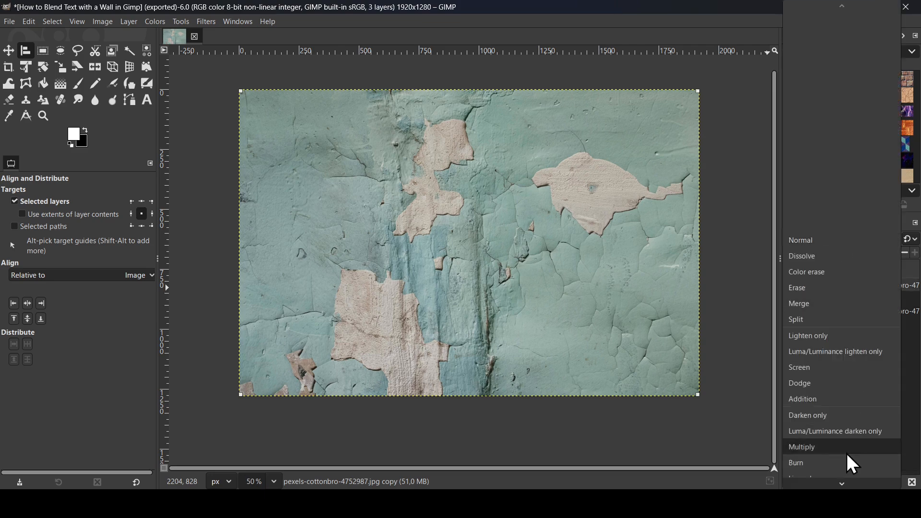
mouse_move(850, 485)
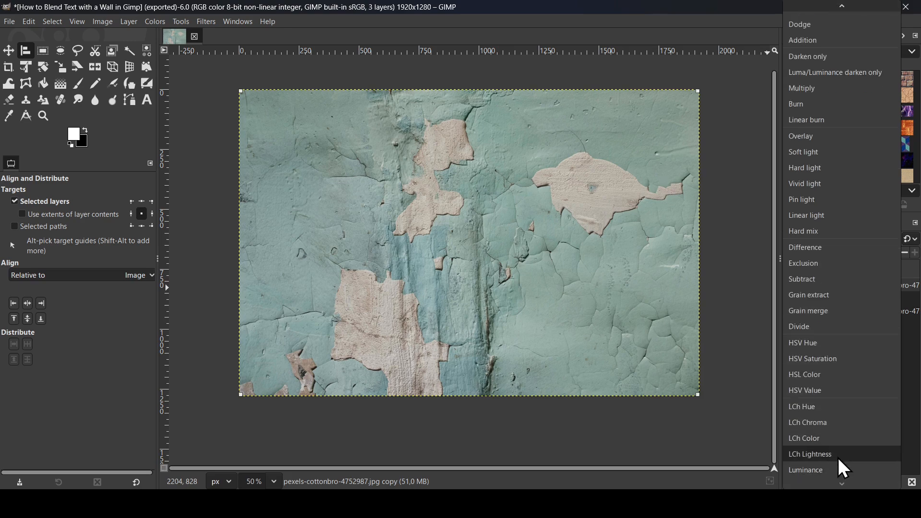
left_click(838, 456)
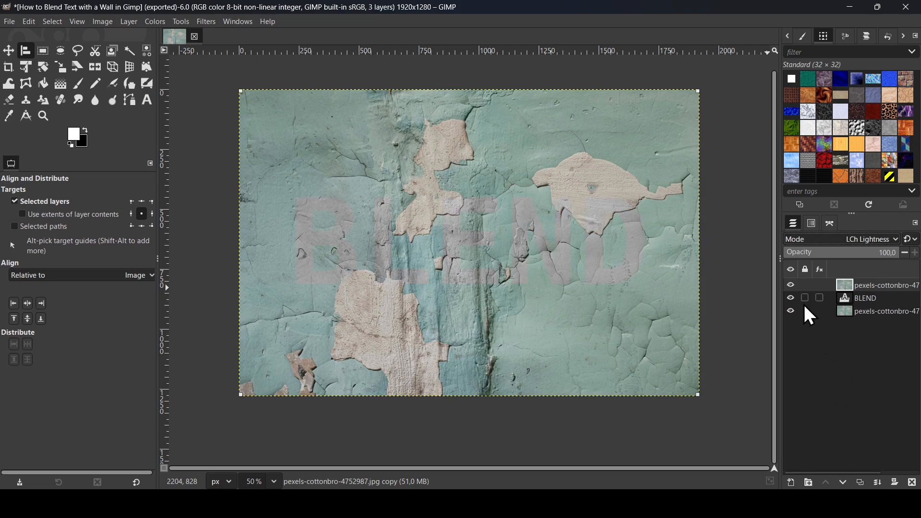
- Hide the bottom photo layer and merge the LCh Lightness copy down into the BLEND layer
left_click(791, 311)
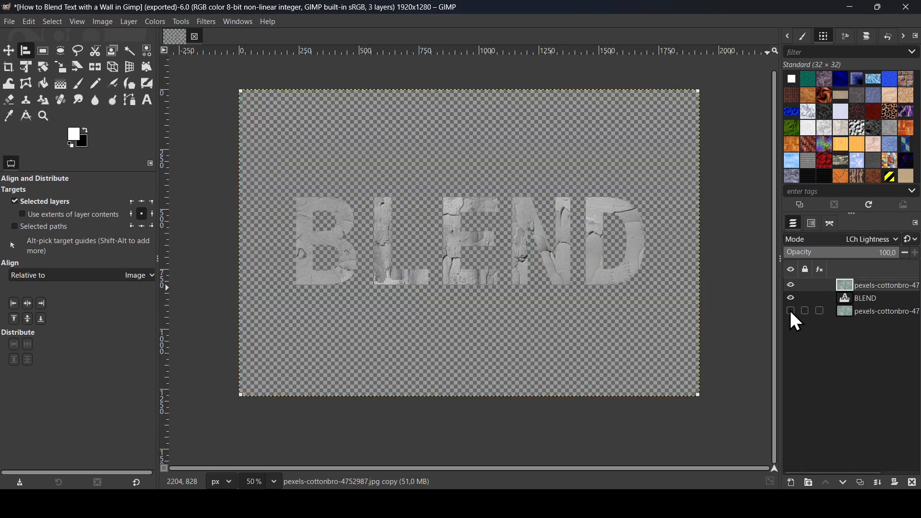
left_click(791, 311)
left_click(791, 311)
scroll(513, 230, "up", 1)
scroll(514, 230, "down", 1)
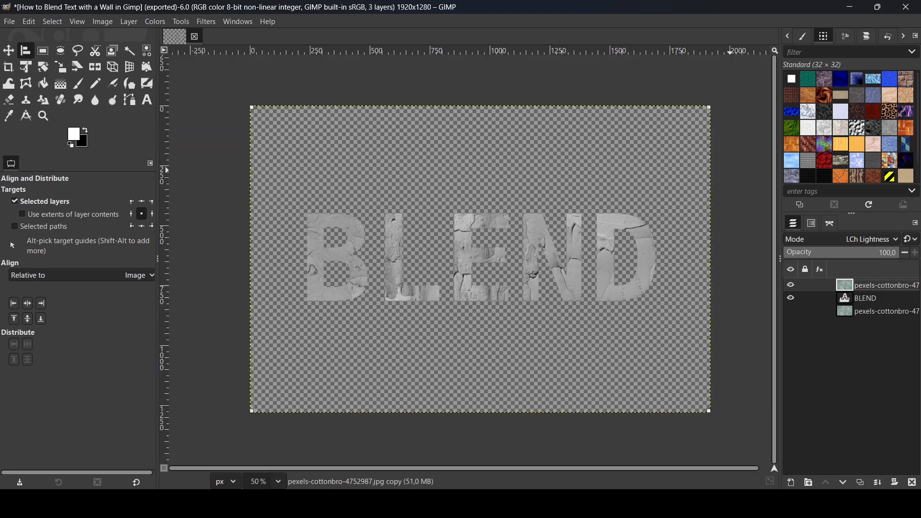
left_click(879, 484)
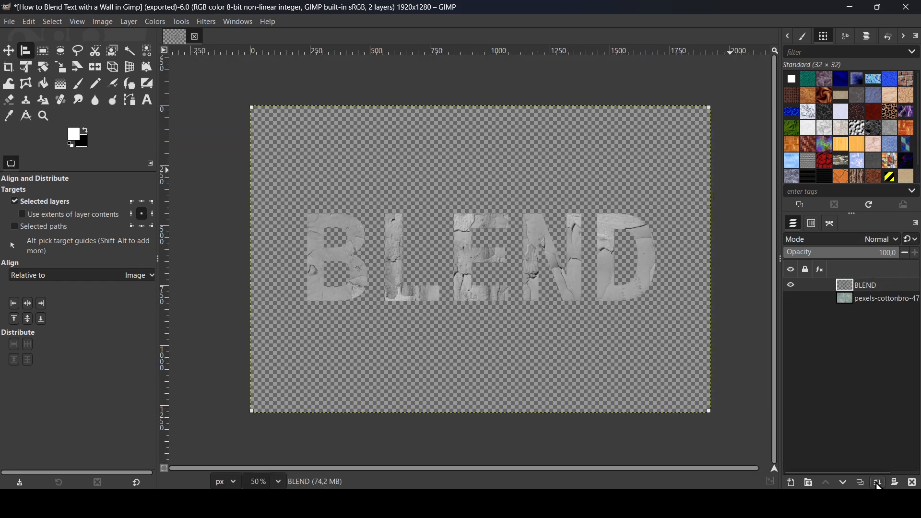
- Show the bottom wall photo layer again
left_click(791, 299)
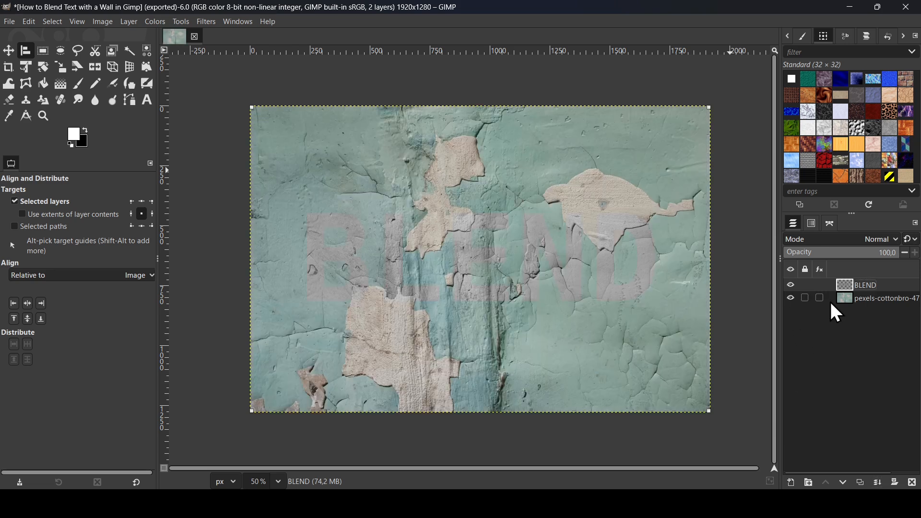
key("plus")
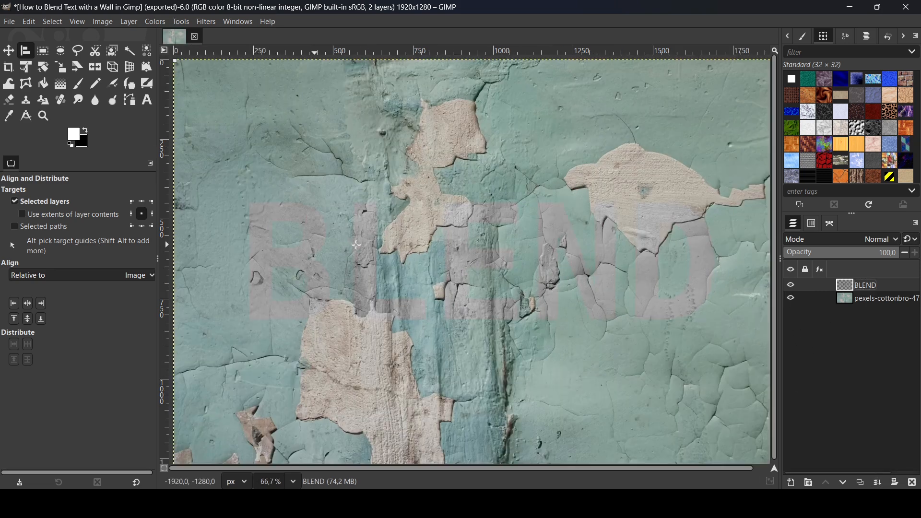
key("minus")
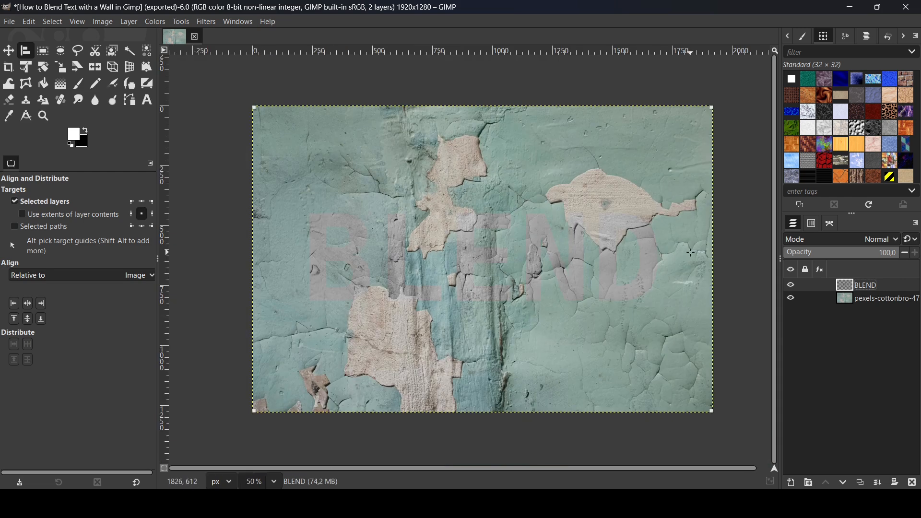
- Apply a Brightness-Contrast filter to the BLEND layer
left_click(791, 285)
left_click(153, 22)
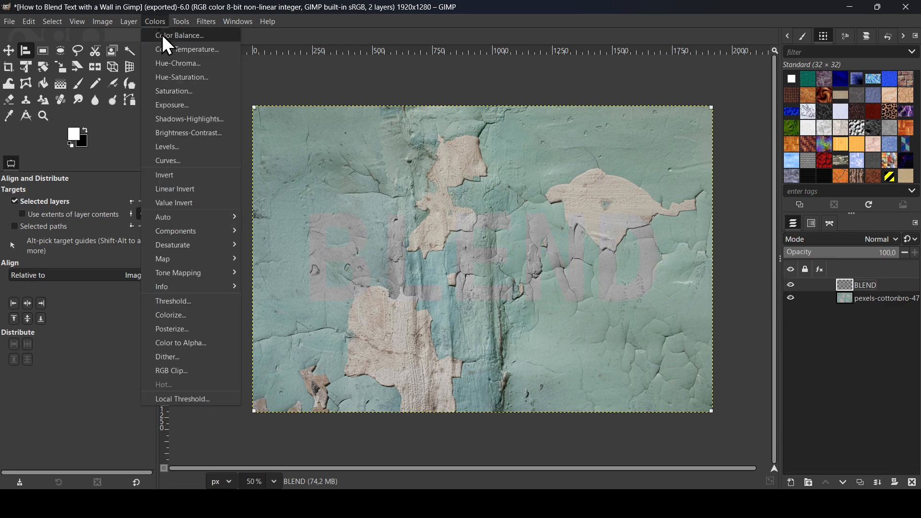
left_click(187, 128)
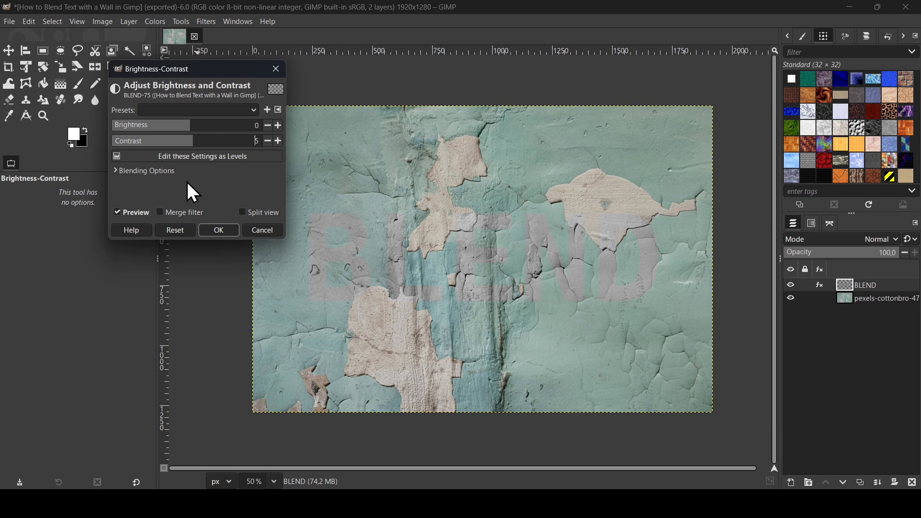
left_click(142, 214)
left_click(142, 214)
left_click(216, 231)
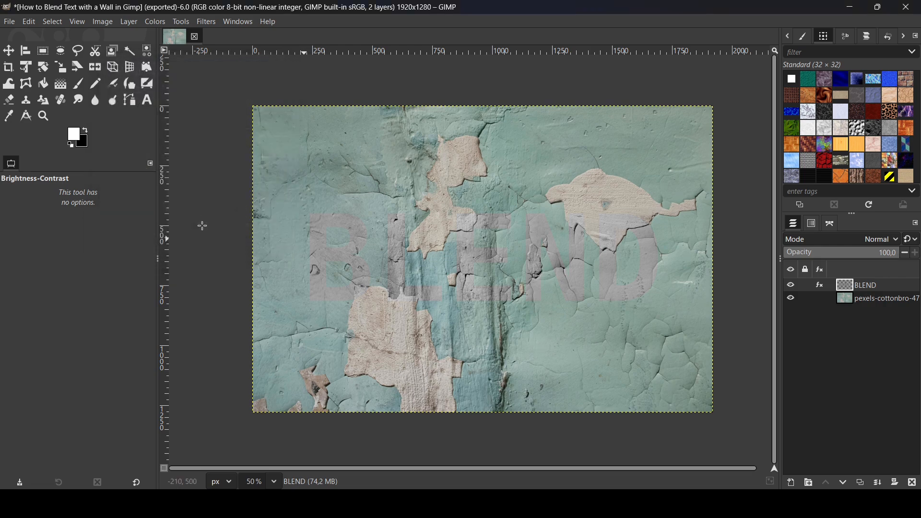
- Open Exposure for the BLEND layer and raise the exposure to 1.429 and black level to 0.055
left_click(154, 22)
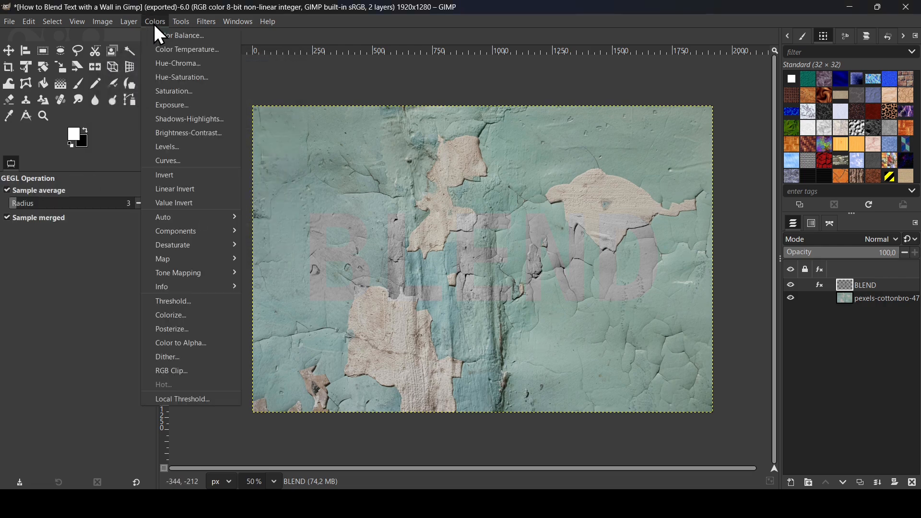
left_click(184, 106)
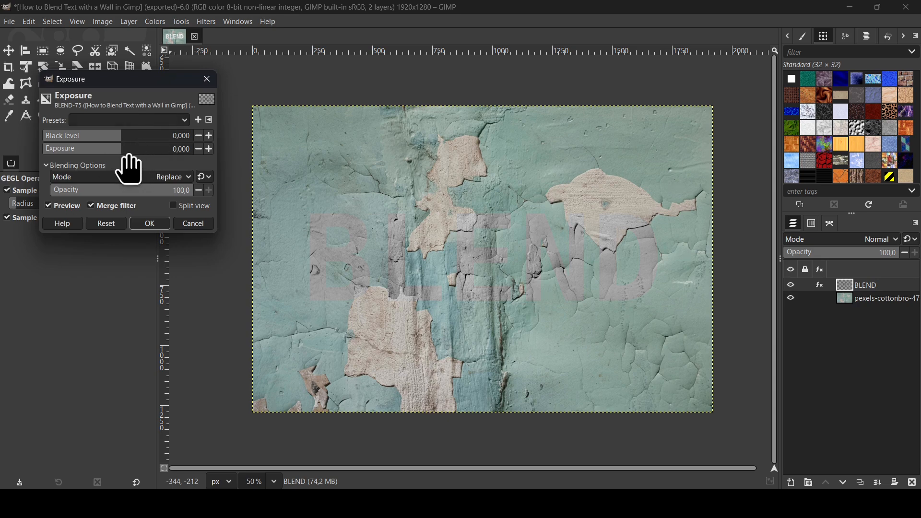
left_click_drag(129, 163, 130, 163)
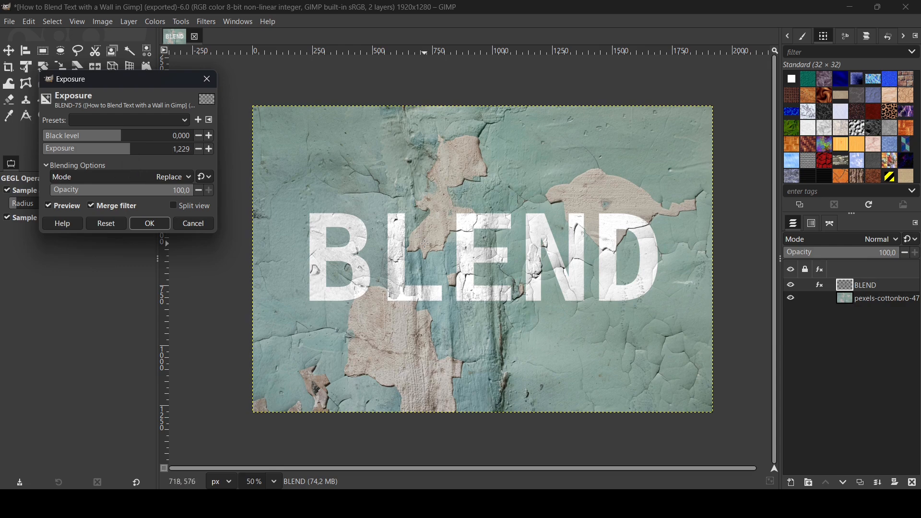
mouse_move(127, 158)
left_mouse_down()
mouse_move(142, 161)
mouse_move(134, 139)
mouse_move(160, 144)
mouse_move(130, 161)
left_mouse_up()
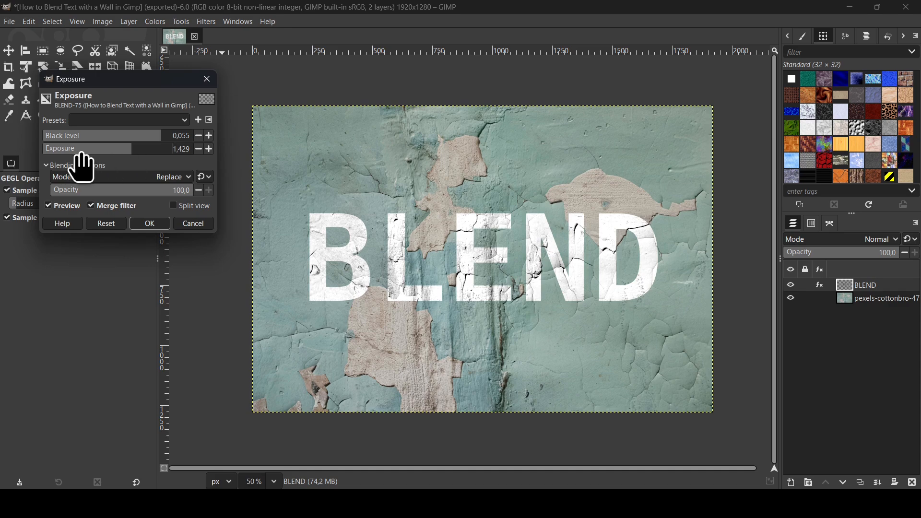
- Compare the Exposure preview on and off, set the black level to 0.075, and apply the filter
left_click(449, 4)
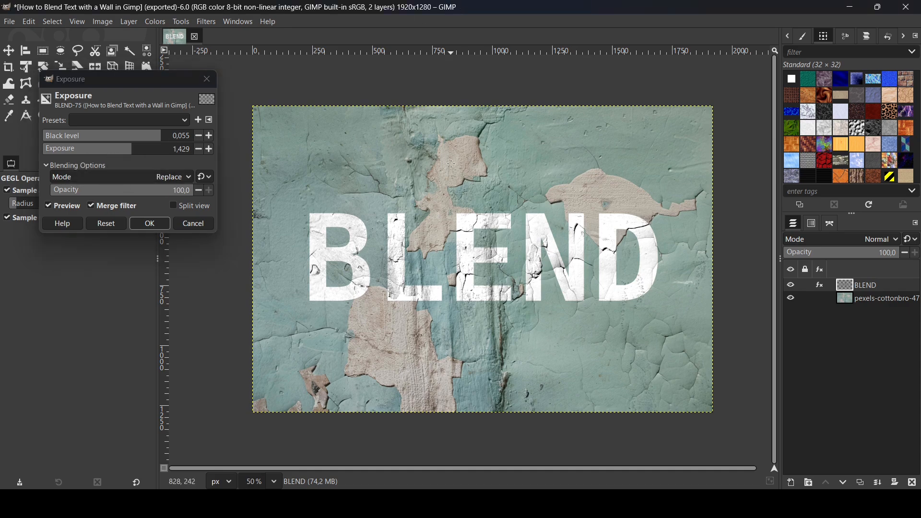
scroll(451, 163, "up", 1)
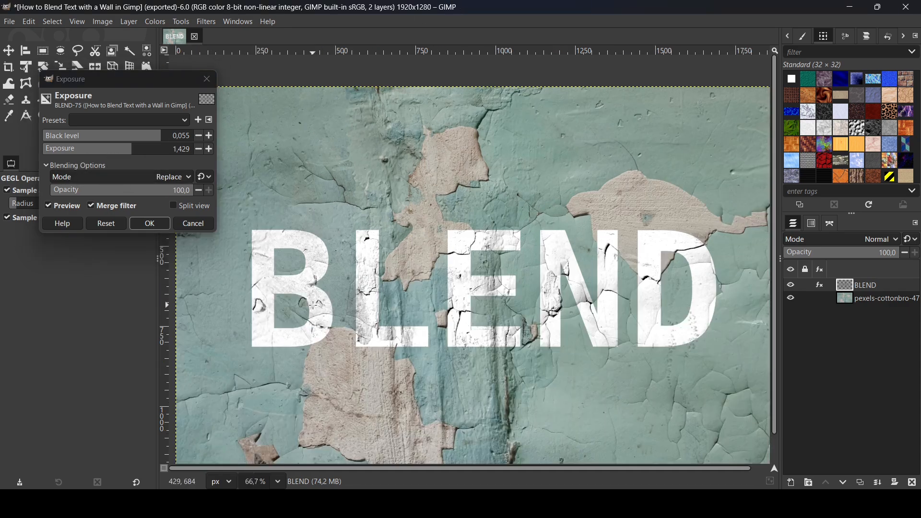
left_click(68, 204)
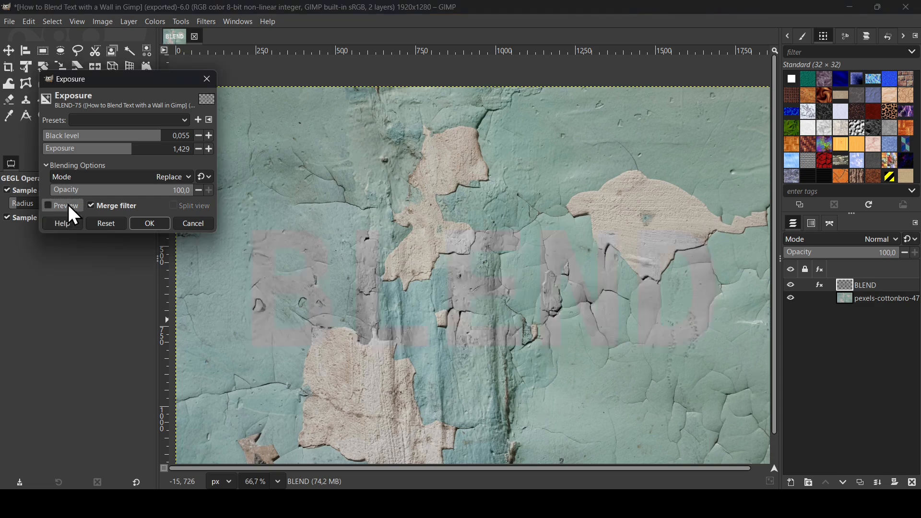
left_click(68, 204)
left_click_drag(131, 153, 175, 138)
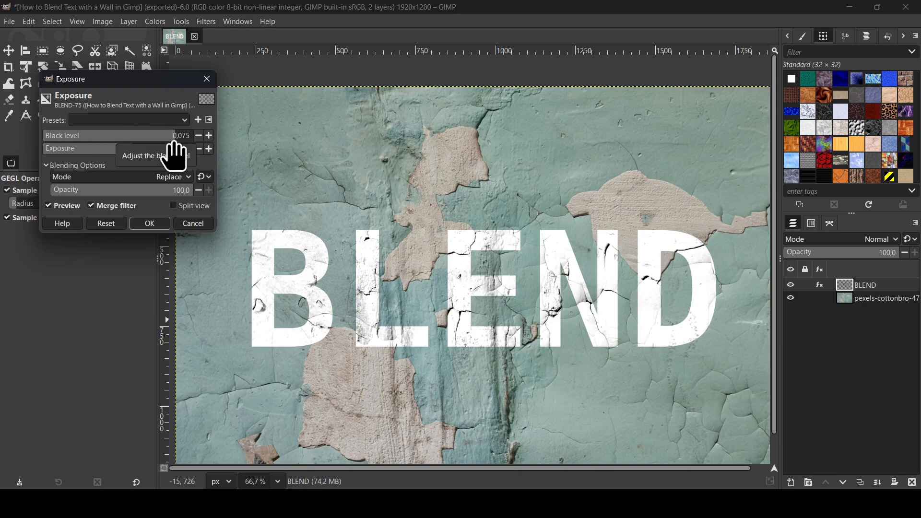
left_click(152, 223)
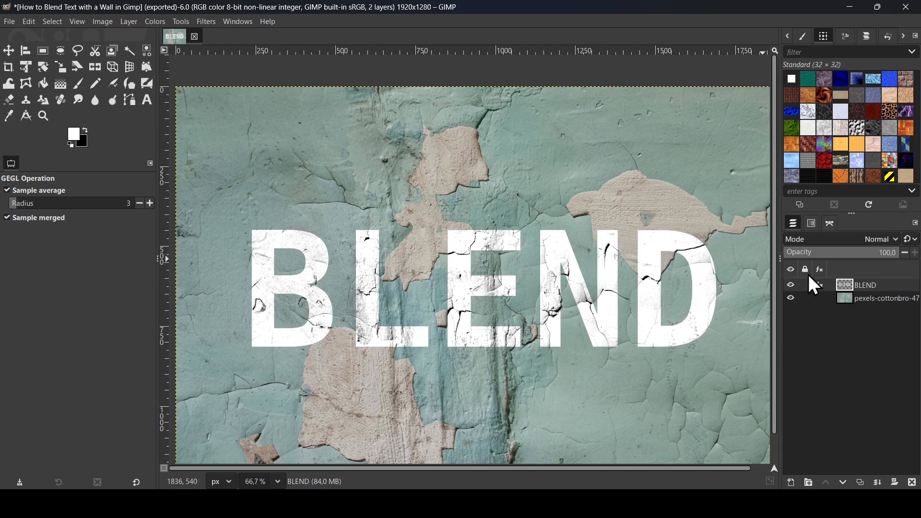
- Toggle the BLEND layer's visibility off and on to compare the blended text
left_click(792, 286)
left_click(792, 286)
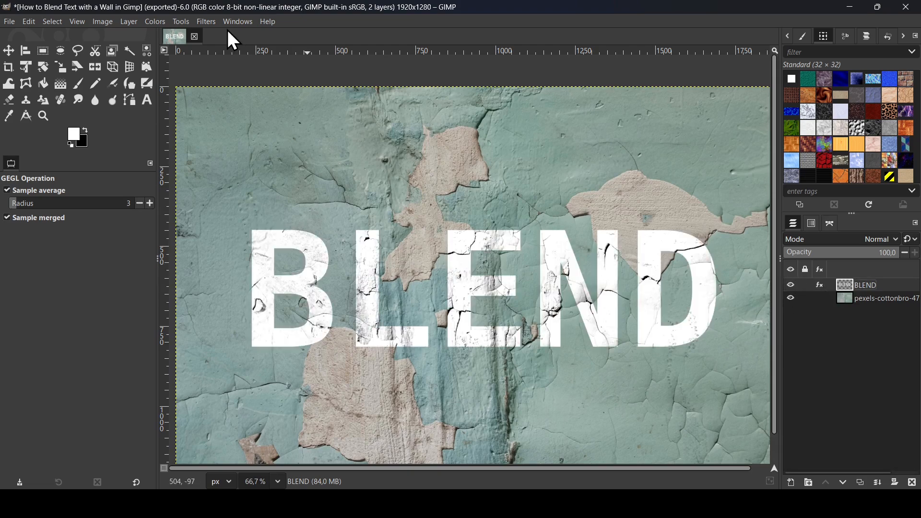
- Open the Displace filter and choose the pexels-cottonbro-4752987.jpg wall layer as the horizontal/radial displacement map
left_click(203, 22)
mouse_move(243, 234)
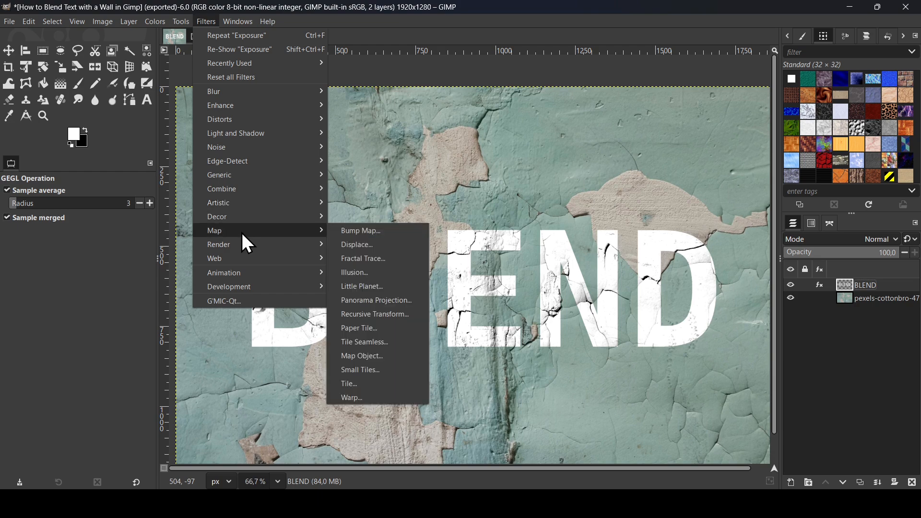
left_click(376, 246)
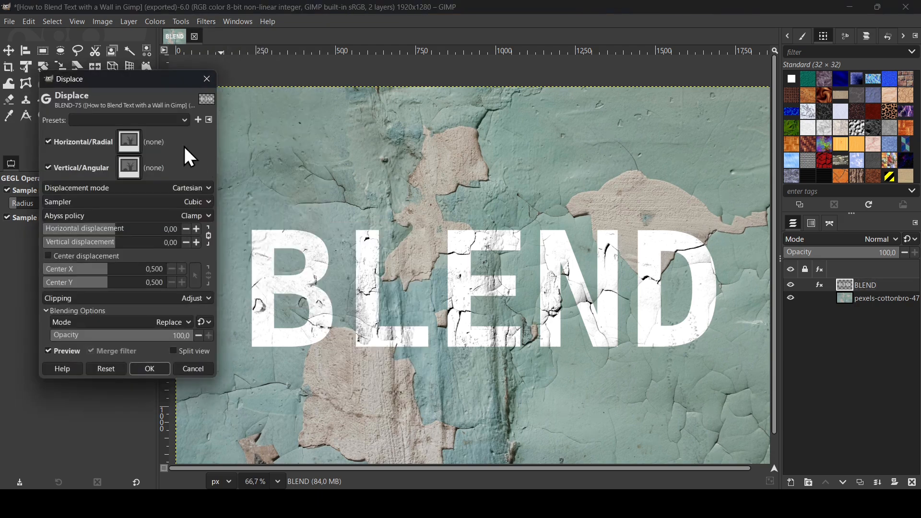
left_click(129, 144)
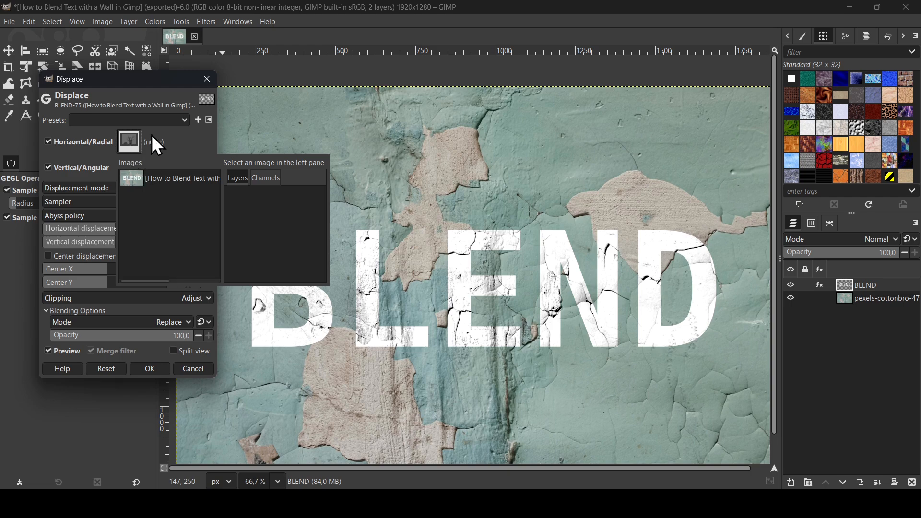
left_click(173, 188)
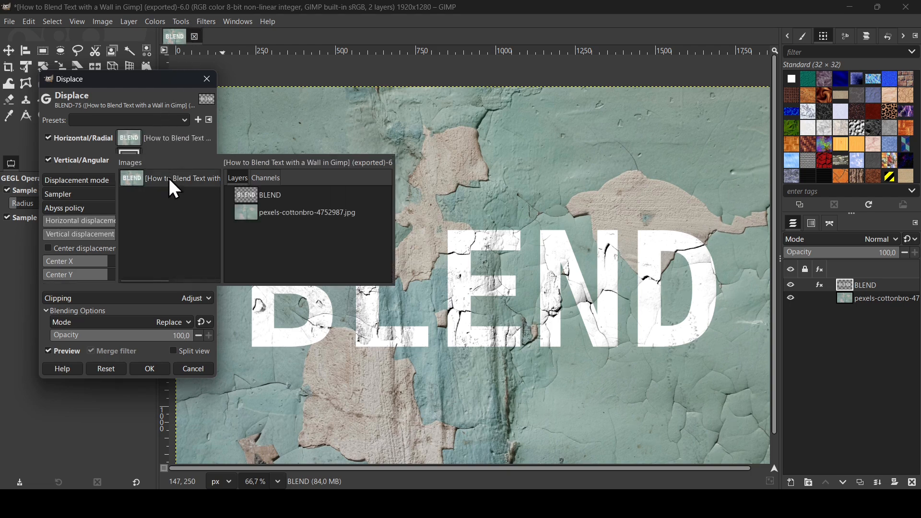
left_click(300, 214)
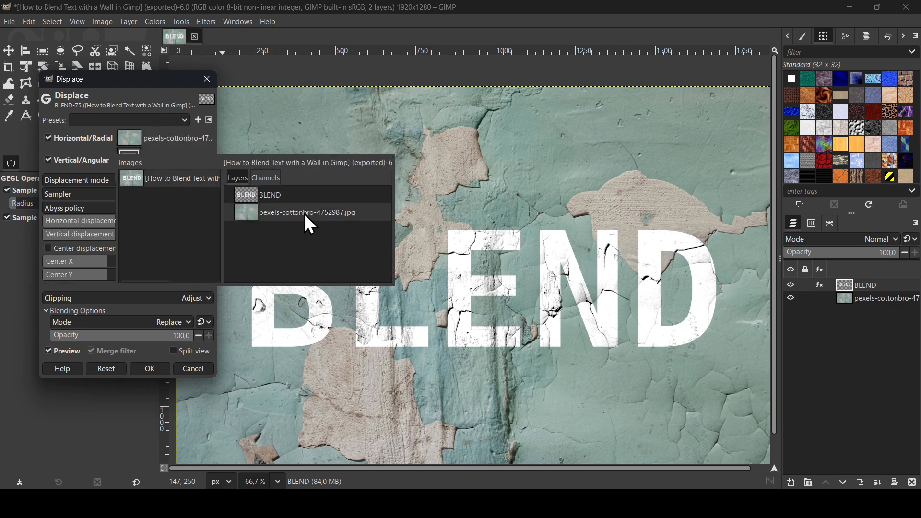
left_click(304, 214)
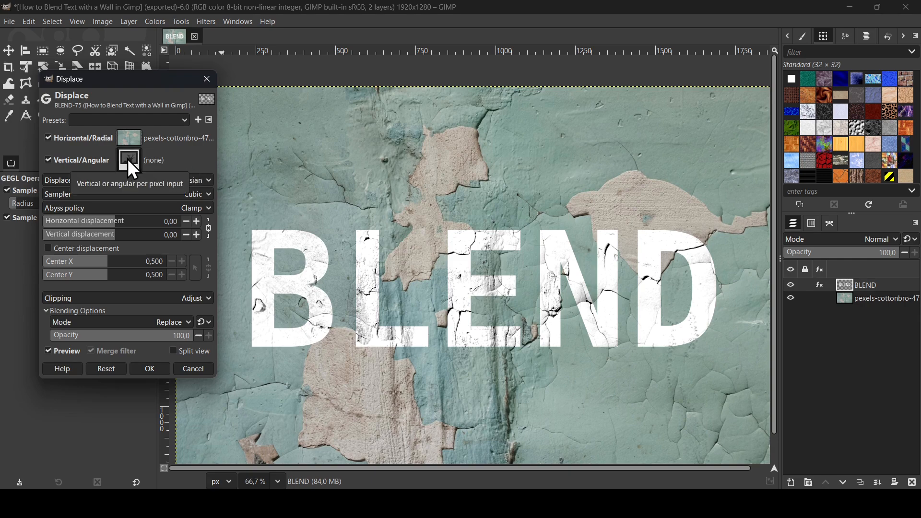
- Choose the same pexels-cottonbro-4752987.jpg wall layer as the vertical/angular displacement map
left_click(128, 160)
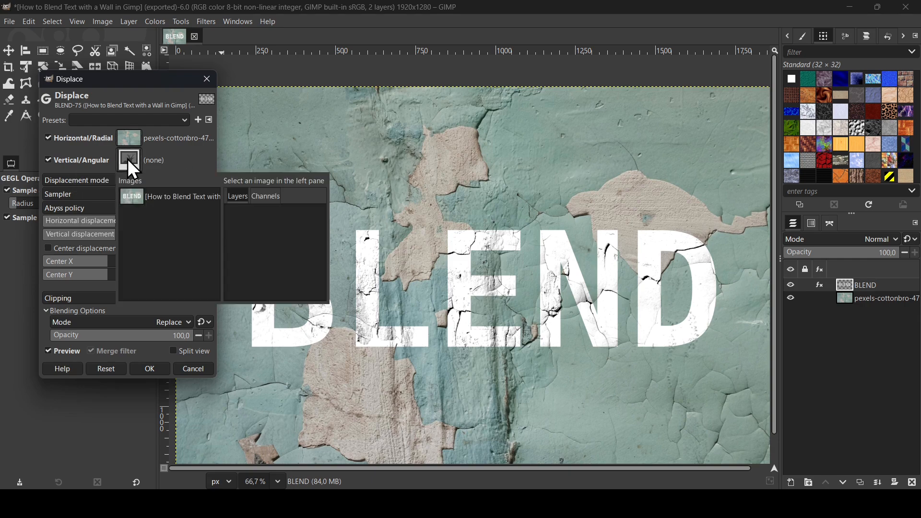
left_click(167, 198)
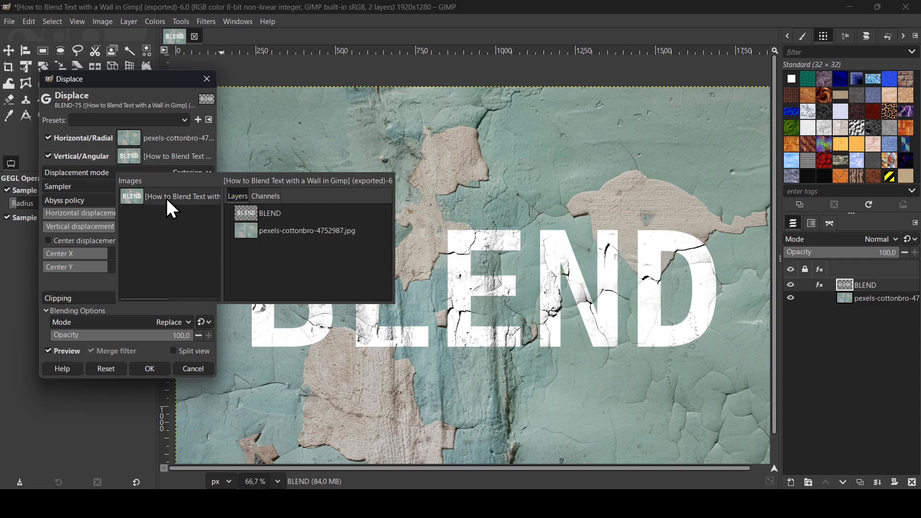
left_click(281, 231)
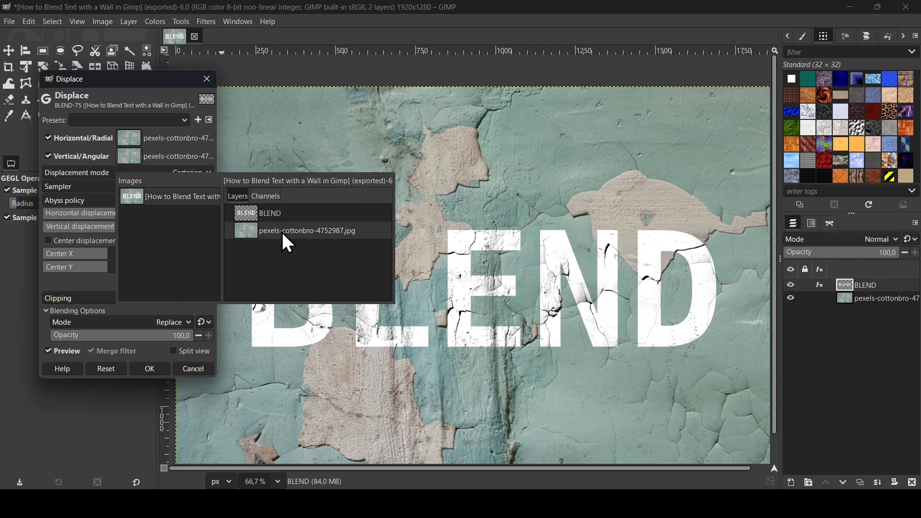
double_click(326, 235)
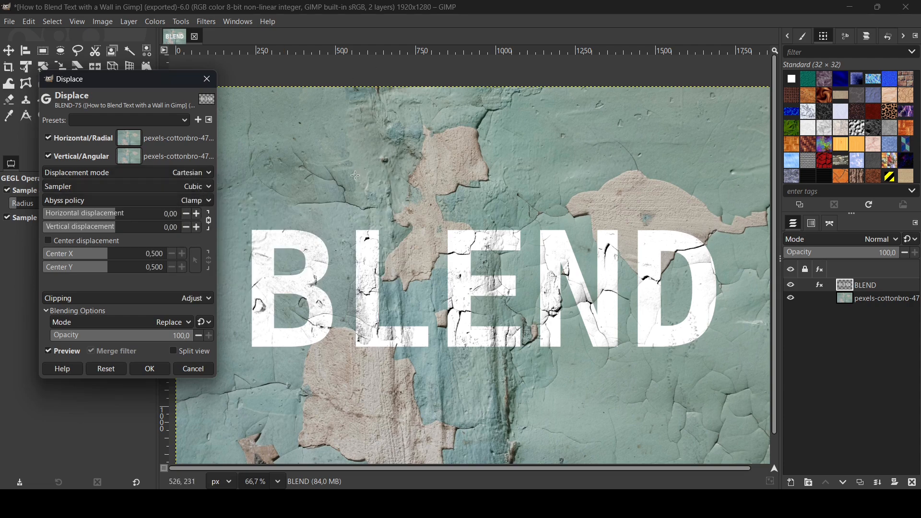
- Zoom to 100%, raise the linked horizontal and vertical displacement to 7, and compare the preview off and on
left_click(414, 4)
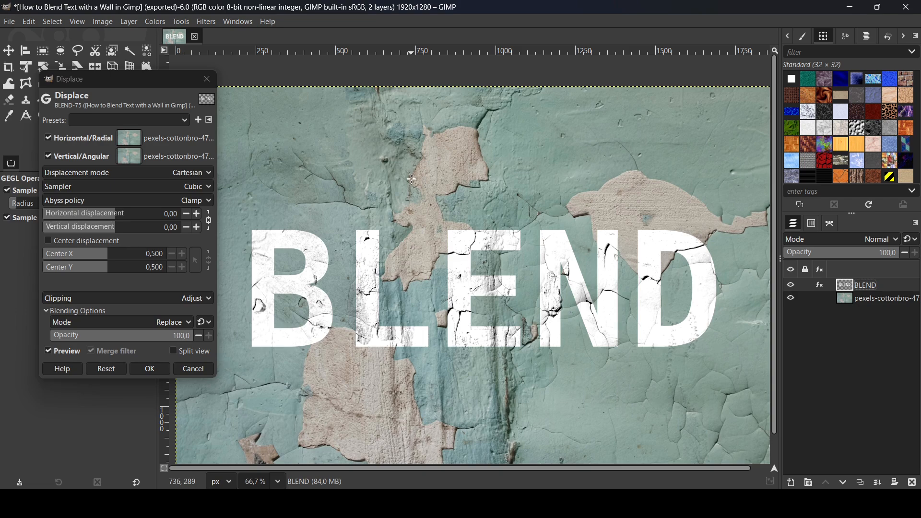
key("1")
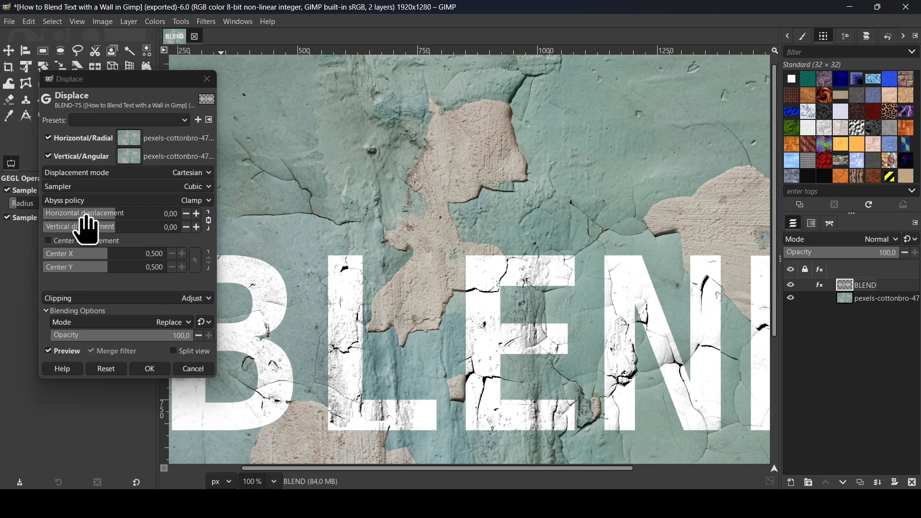
left_click(197, 214)
left_click(197, 214)
left_click(197, 214)
left_click(196, 214)
left_click(196, 214)
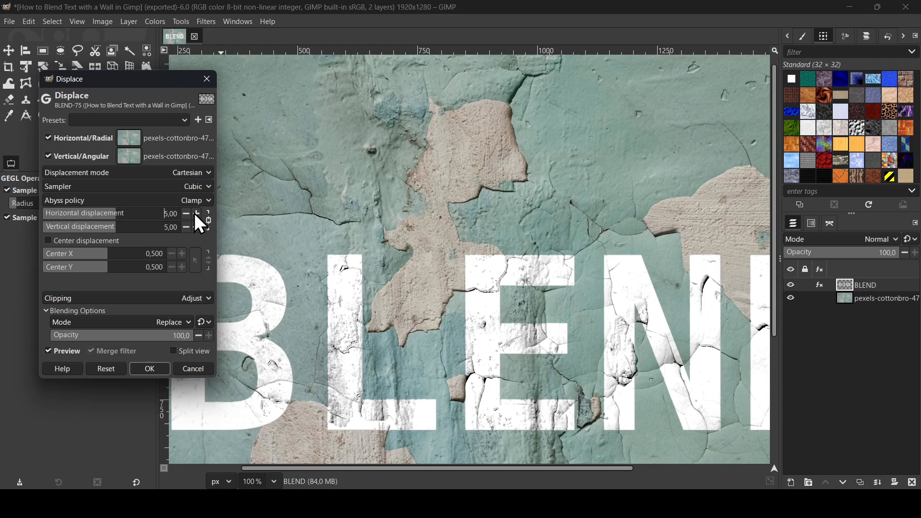
left_click(196, 214)
left_click(196, 214)
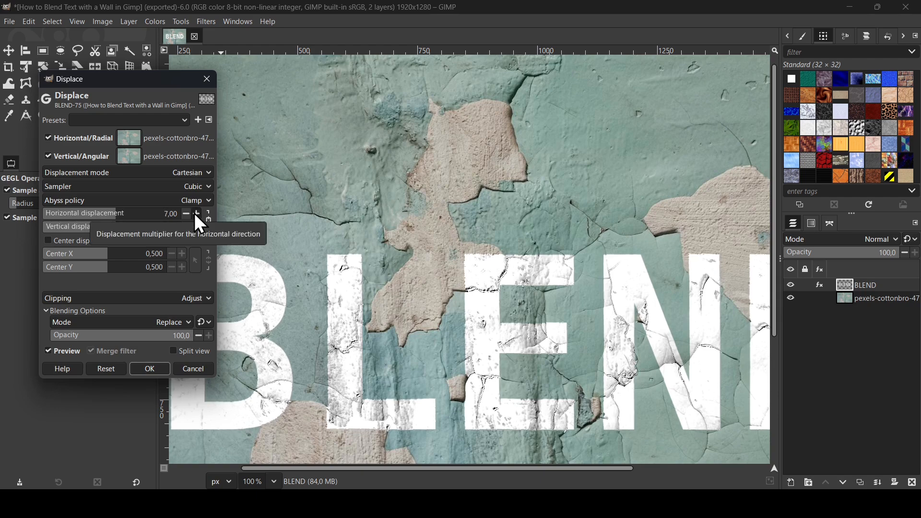
left_click(69, 353)
left_click(69, 353)
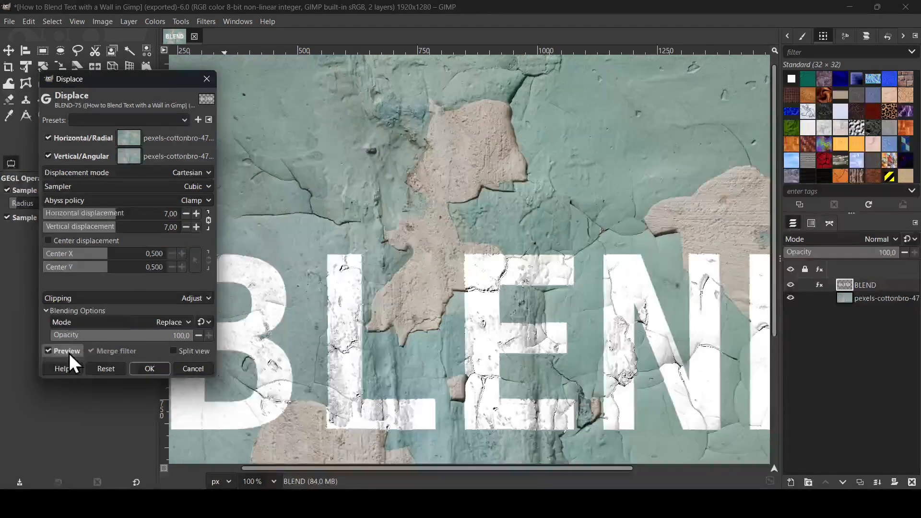
- Lower the horizontal and vertical displacement to 2, compare the preview off and on, and apply the Displace filter
left_click(185, 217)
left_click(185, 217)
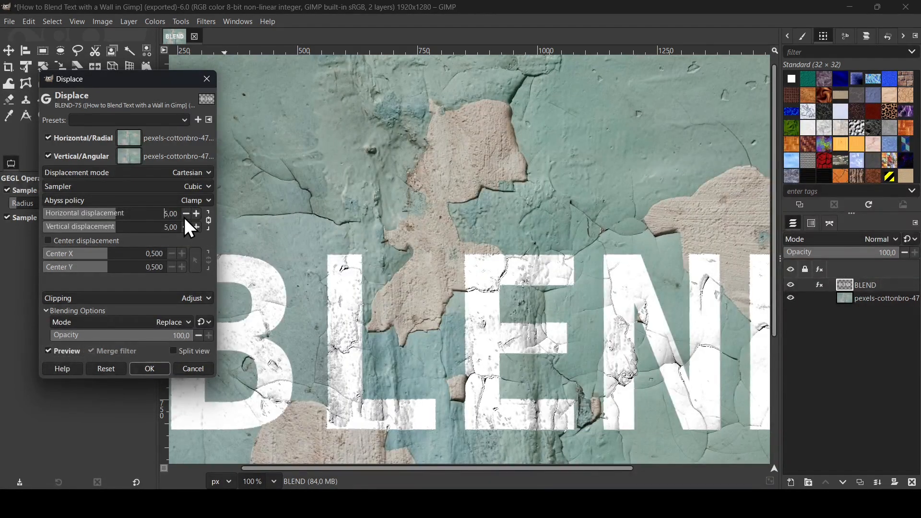
left_click(184, 217)
left_click(184, 217)
left_click(184, 217)
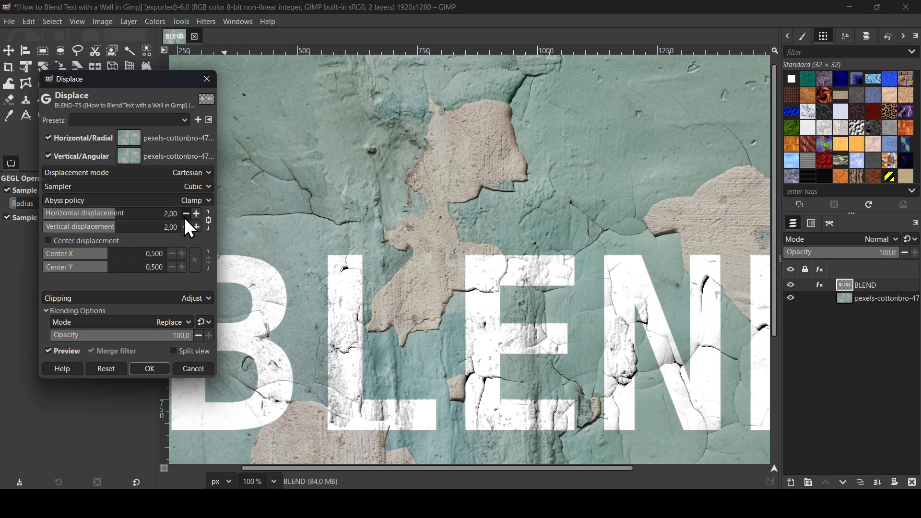
left_click(66, 353)
left_click(66, 353)
left_click(152, 370)
- Zoom out and back to 100%, then toggle the BLEND layer's visibility to compare the displaced text
key("minus")
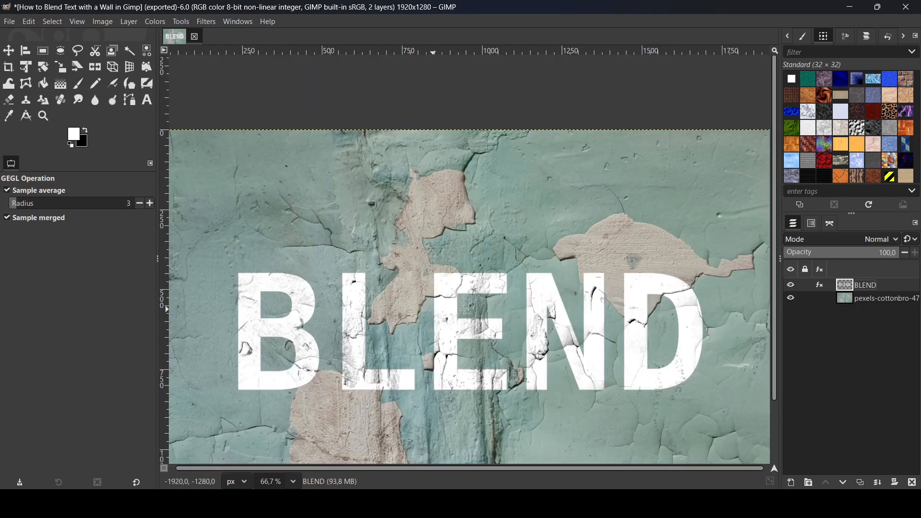
key("plus")
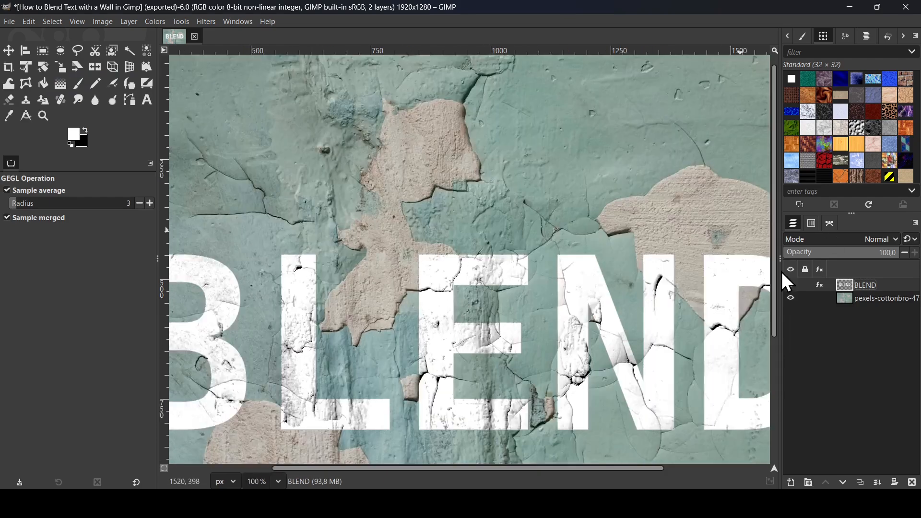
left_click(791, 285)
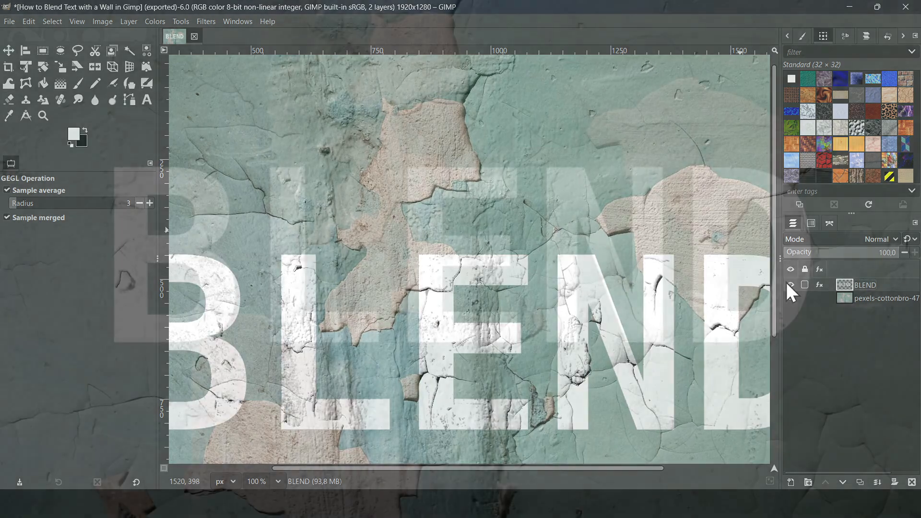